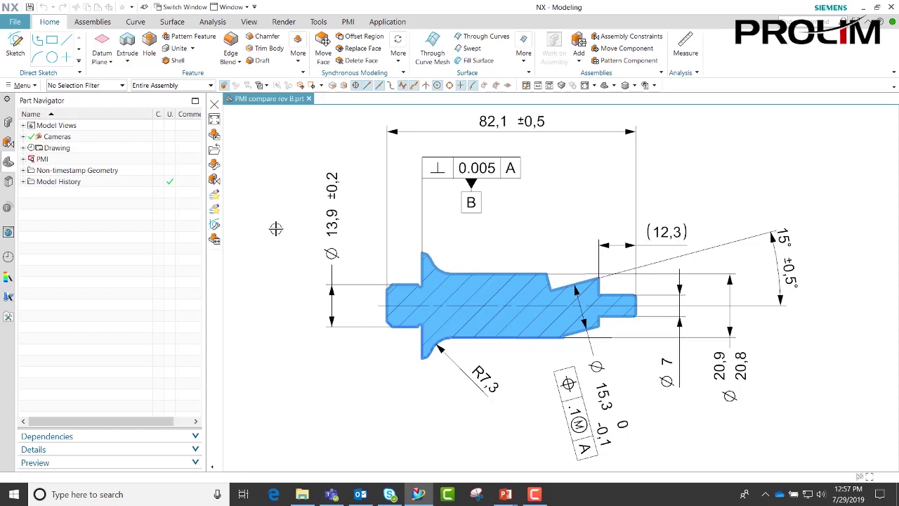
Open PMI compare rev A.prt from History and dock it beside the rev B window
{"action": "left_click", "coordinate": [8, 257]}
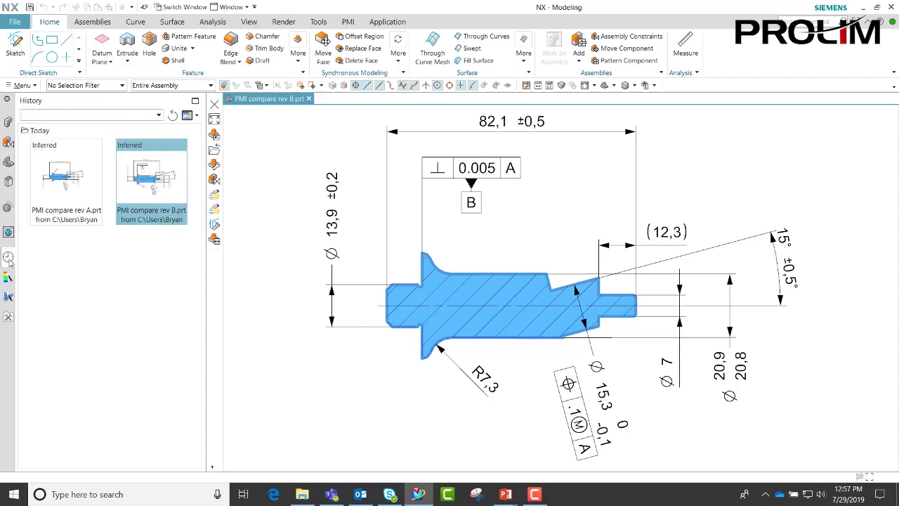
{"action": "left_click", "coordinate": [63, 210]}
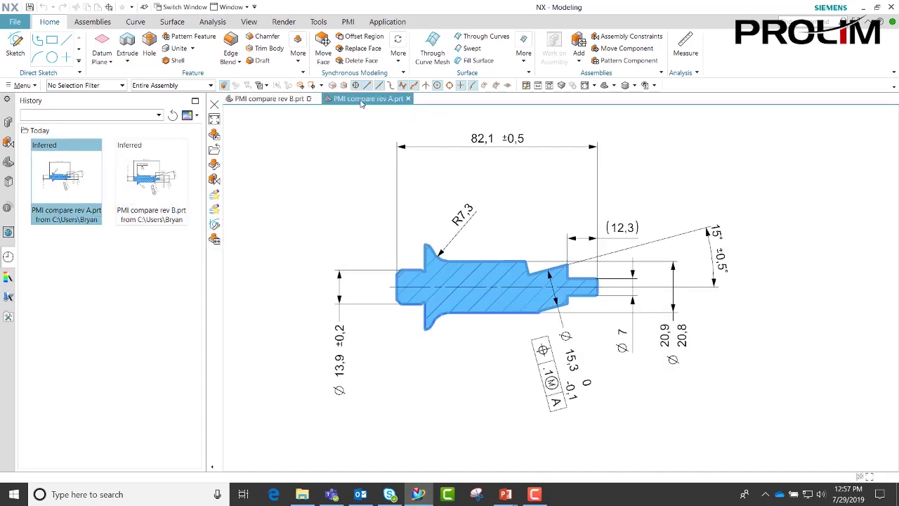
{"action": "left_click_drag", "start_coordinate": [361, 99], "coordinate": [587, 281]}
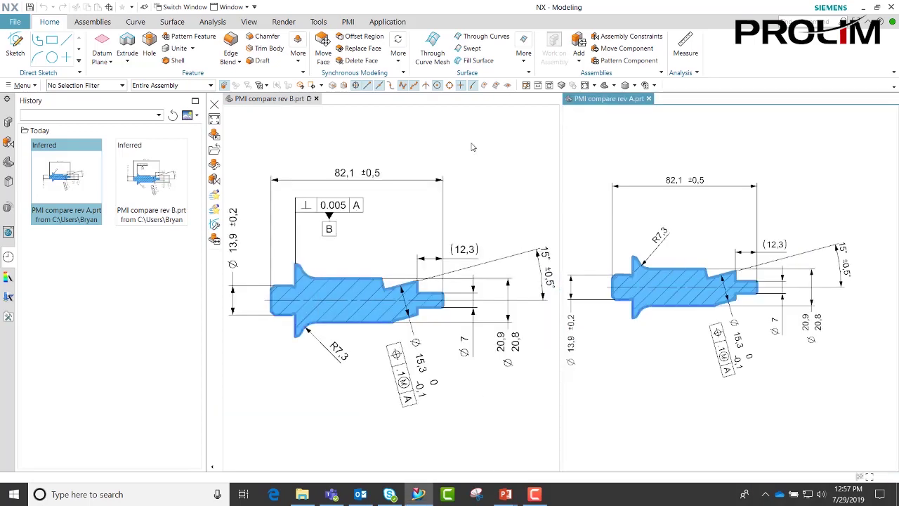
Show the PMI ribbon commands and the HD3D Tools list scrolled down to PMI Compare
{"action": "left_click", "coordinate": [347, 22]}
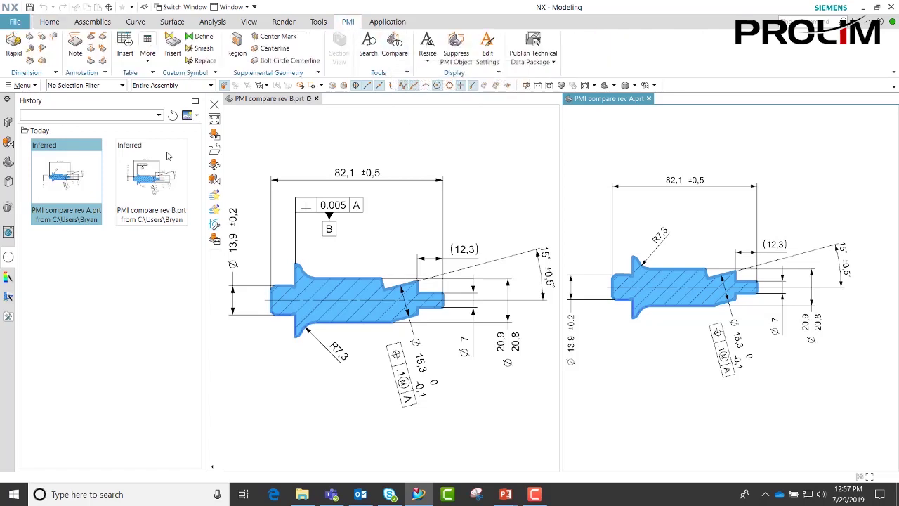
{"action": "left_click", "coordinate": [6, 208]}
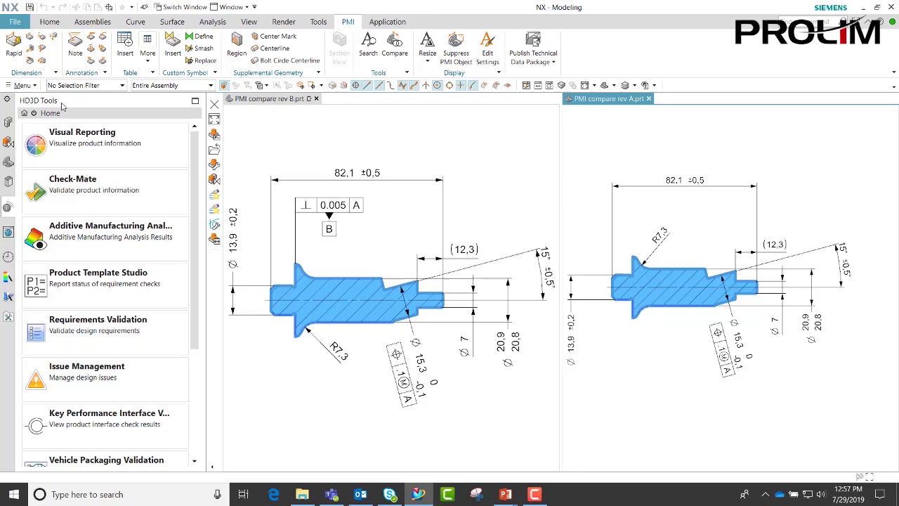
{"action": "left_click_drag", "start_coordinate": [196, 312], "coordinate": [195, 444]}
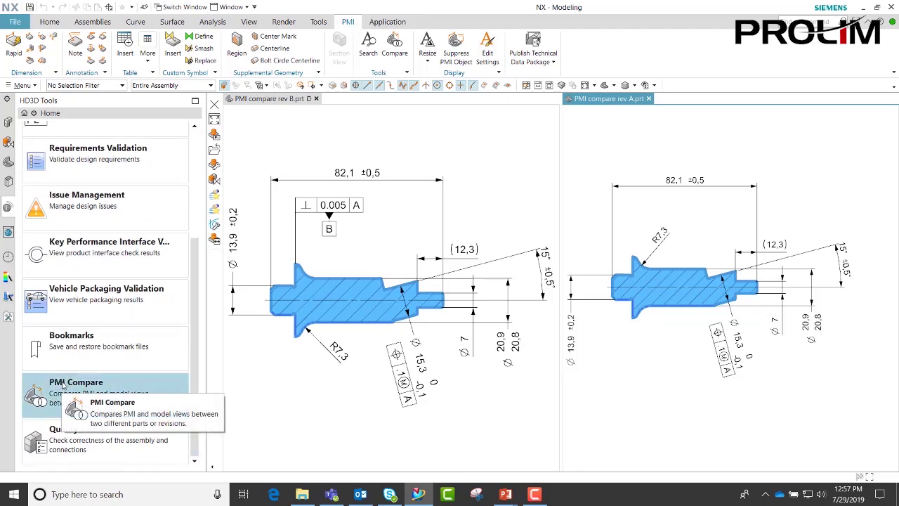
Run PMI Compare on rev B with loaded part PMI compare rev A.prt as the comparison part
{"action": "left_click", "coordinate": [394, 46]}
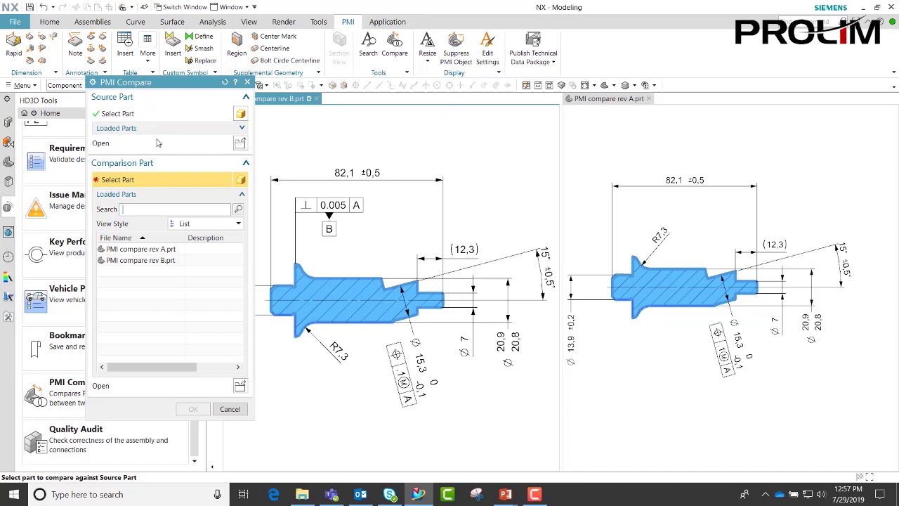
{"action": "left_click", "coordinate": [239, 143]}
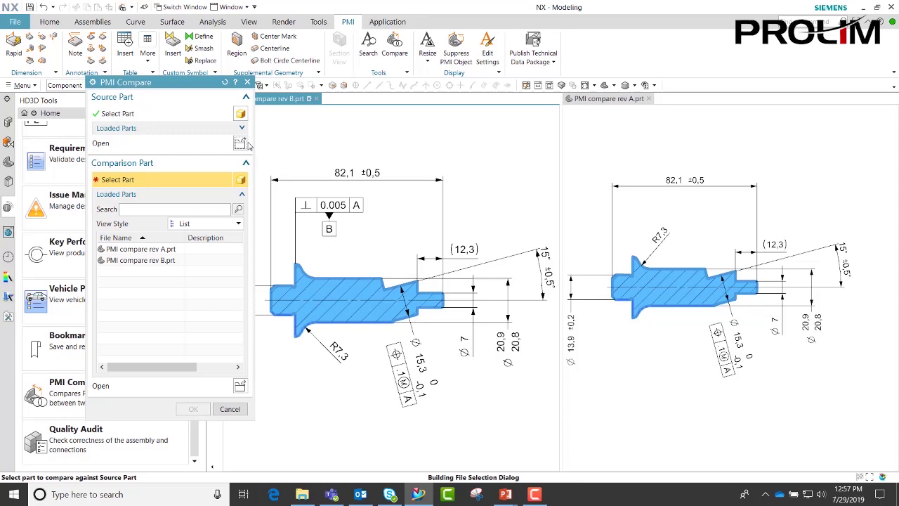
{"action": "left_click", "coordinate": [462, 107]}
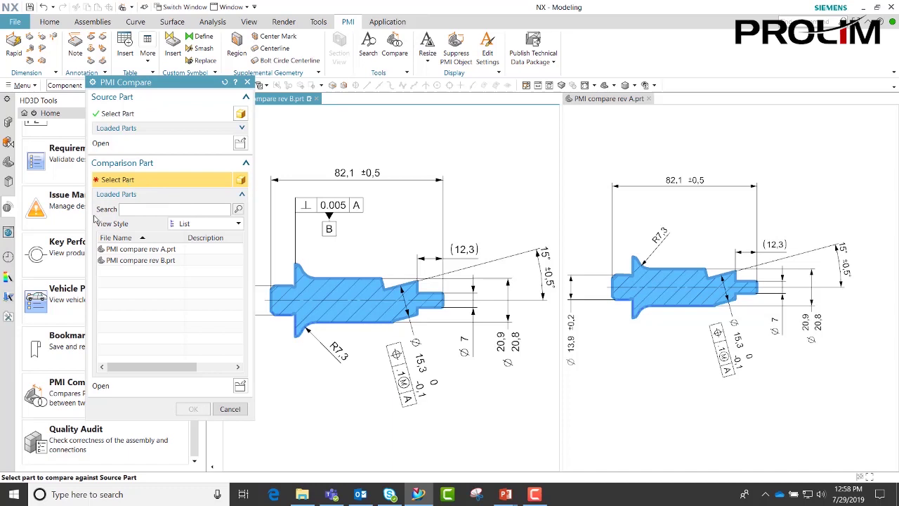
{"action": "mouse_move", "coordinate": [120, 264]}
{"action": "left_click", "coordinate": [132, 250]}
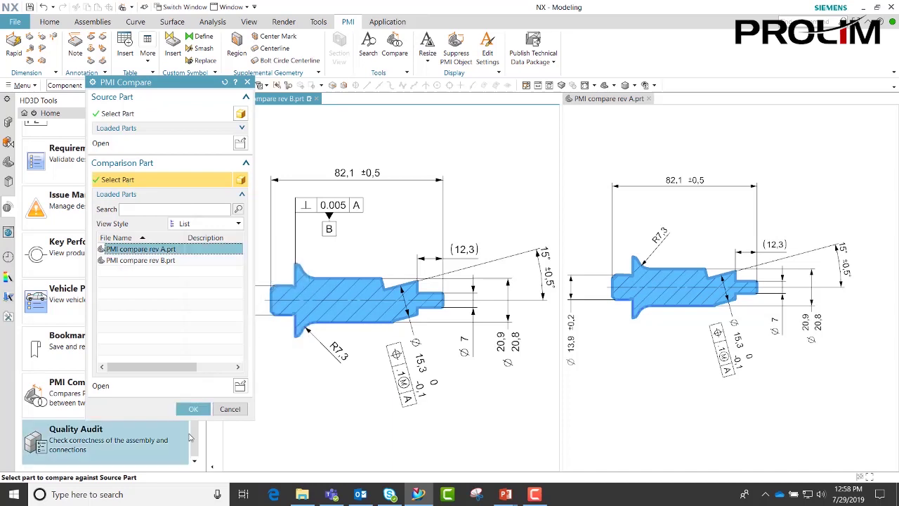
{"action": "left_click", "coordinate": [192, 409]}
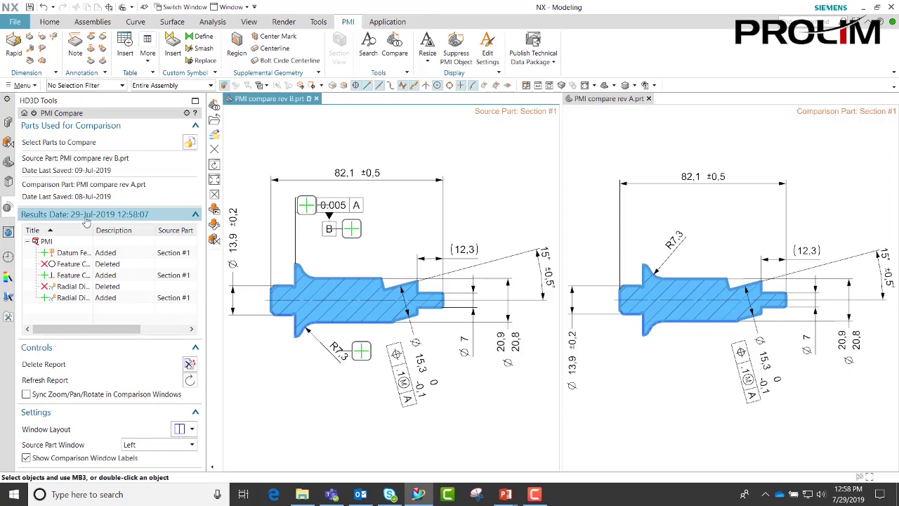
{"action": "left_click", "coordinate": [195, 214]}
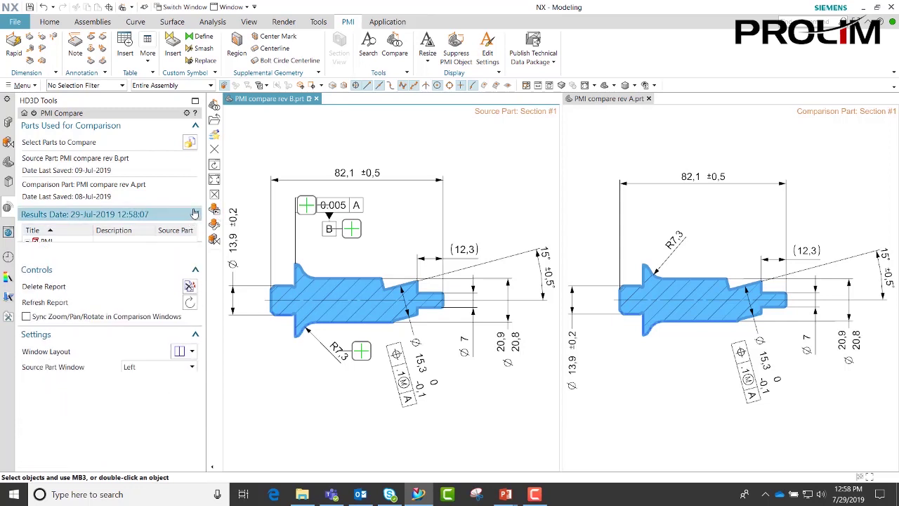
{"action": "left_click", "coordinate": [195, 214]}
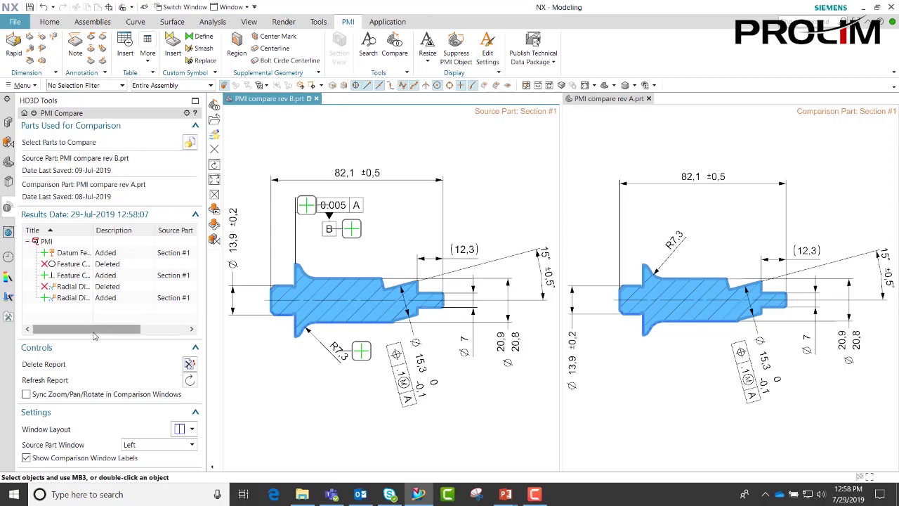
{"action": "left_click_drag", "start_coordinate": [96, 338], "coordinate": [148, 337]}
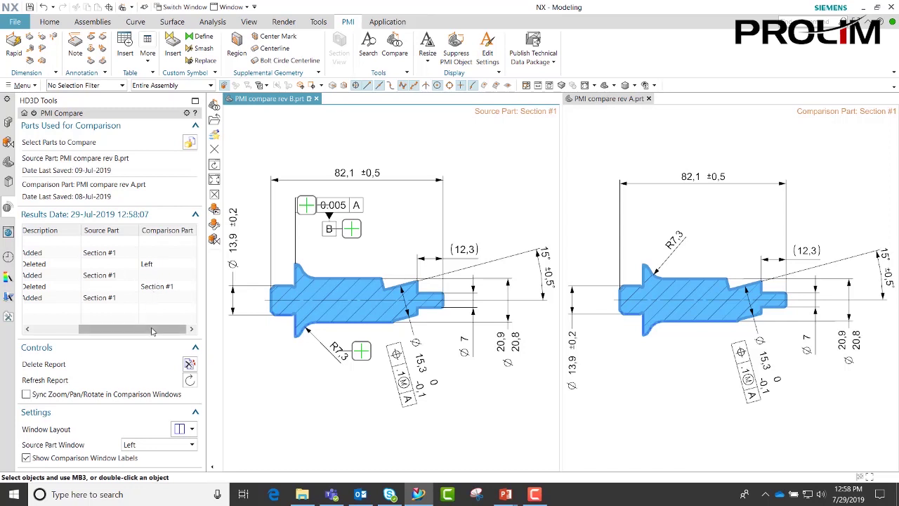
{"action": "left_click_drag", "start_coordinate": [155, 328], "coordinate": [63, 328]}
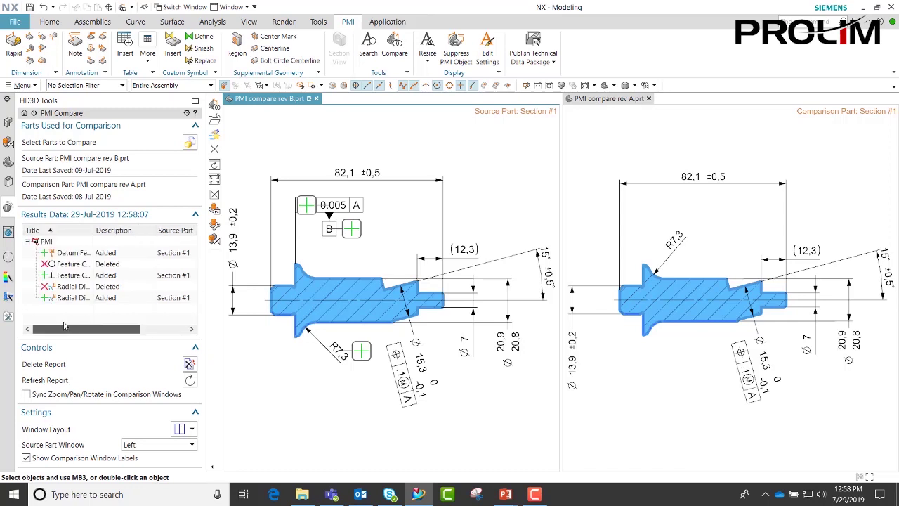
Review the added datum B and the deleted Feature Control Frame, radial dimension and Left-view results
{"action": "left_click", "coordinate": [74, 255]}
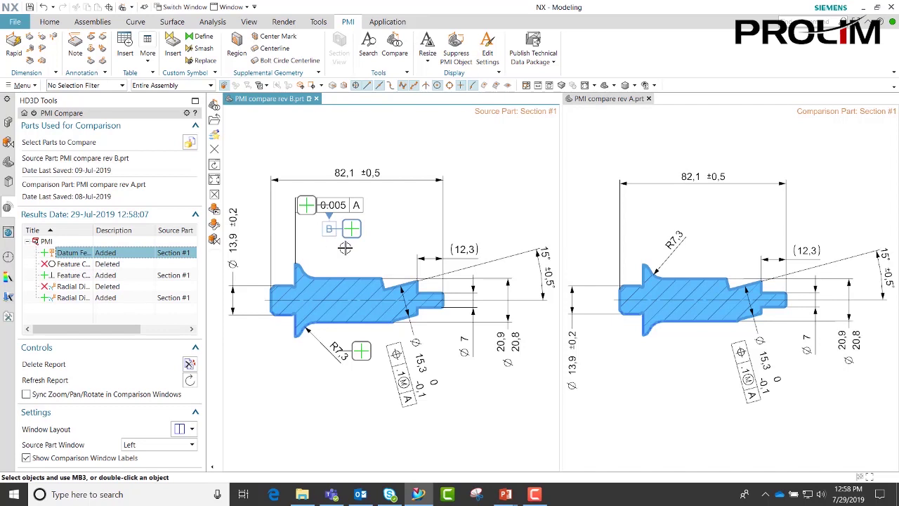
{"action": "left_click", "coordinate": [632, 156]}
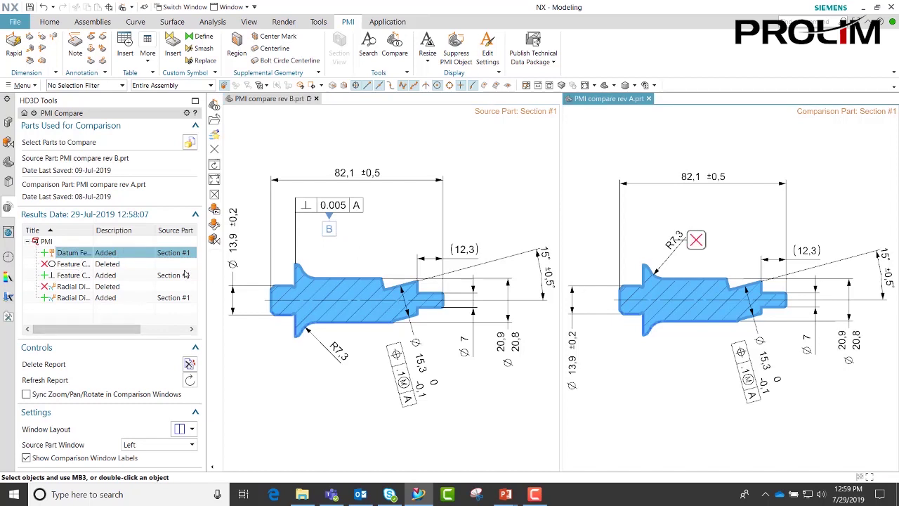
{"action": "left_click", "coordinate": [70, 264]}
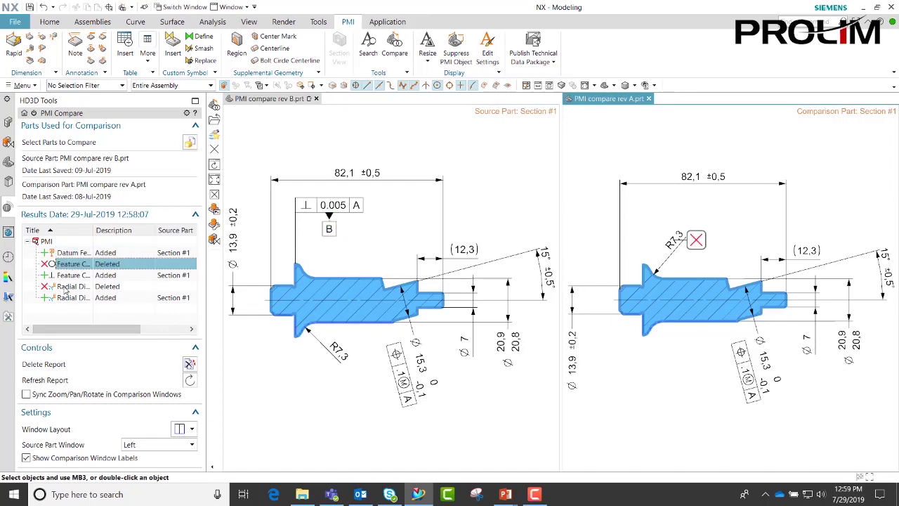
{"action": "left_click", "coordinate": [63, 286]}
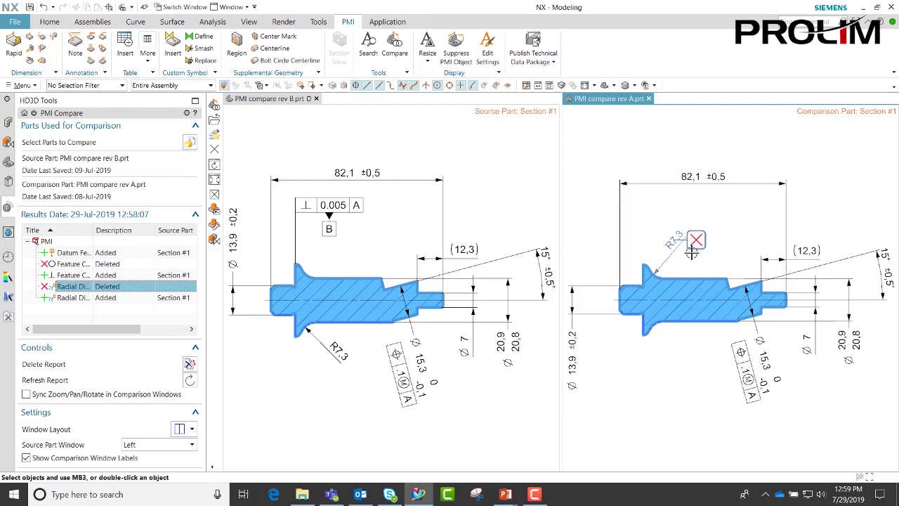
{"action": "left_click_drag", "start_coordinate": [120, 329], "coordinate": [170, 330]}
{"action": "left_click", "coordinate": [157, 265]}
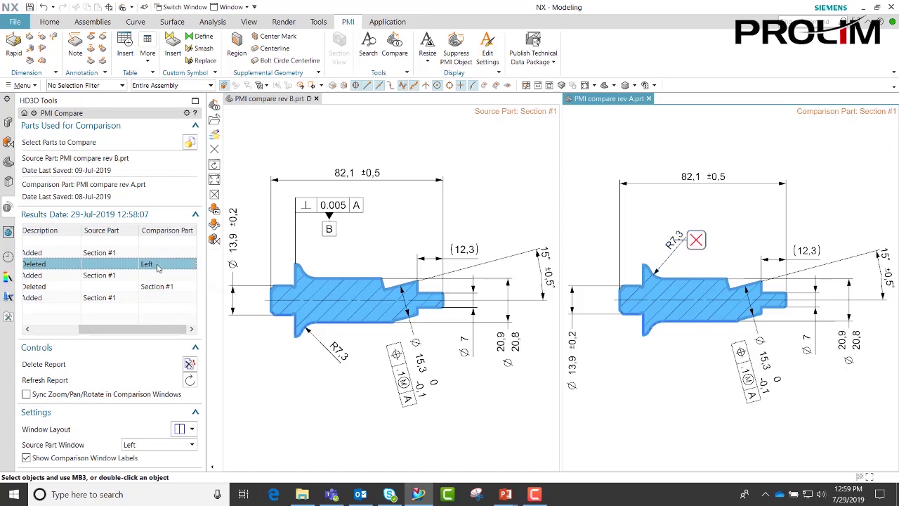
{"action": "left_click_drag", "start_coordinate": [135, 330], "coordinate": [84, 330]}
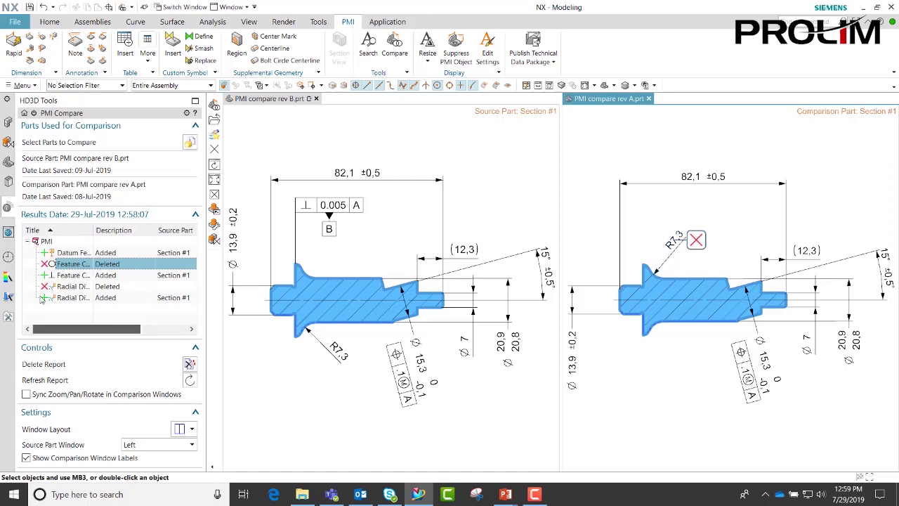
Switch both rev A and rev B to their Left model views, then return to the PMI Compare results
{"action": "left_click", "coordinate": [8, 162]}
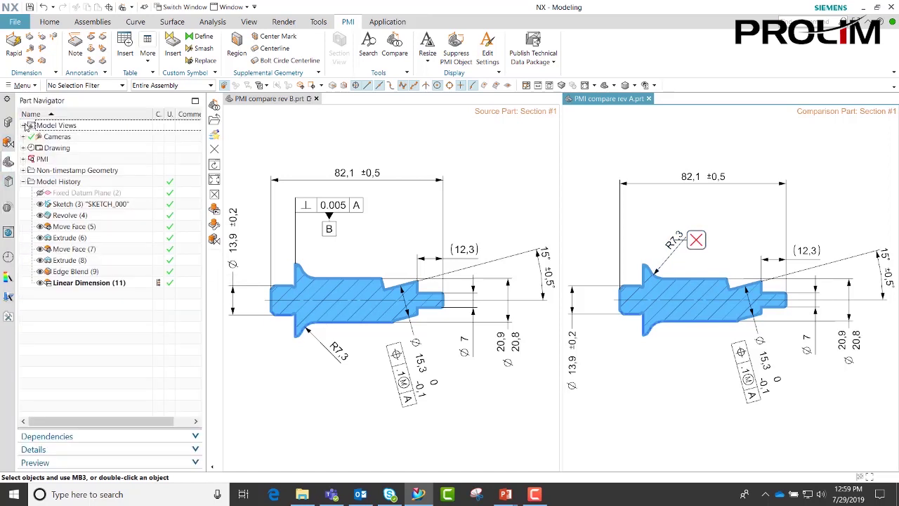
{"action": "left_click", "coordinate": [24, 125]}
{"action": "double_click", "coordinate": [65, 182]}
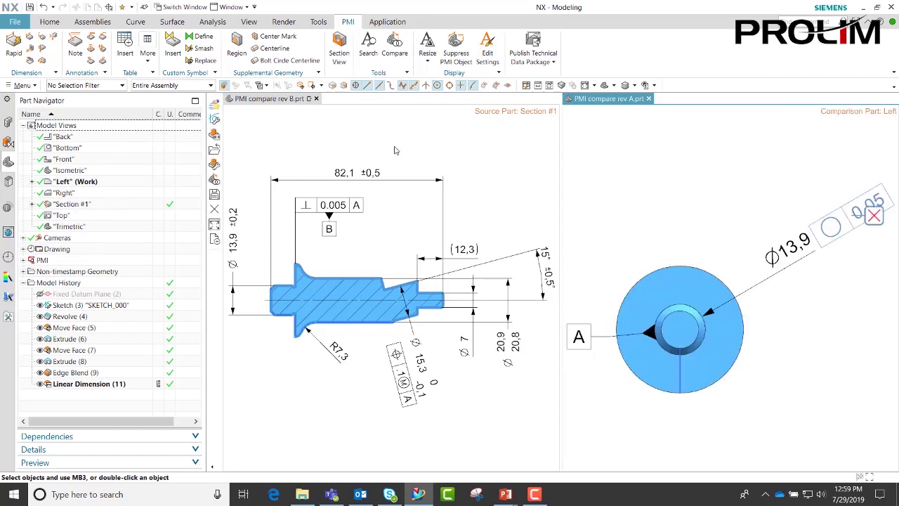
{"action": "left_click", "coordinate": [377, 146]}
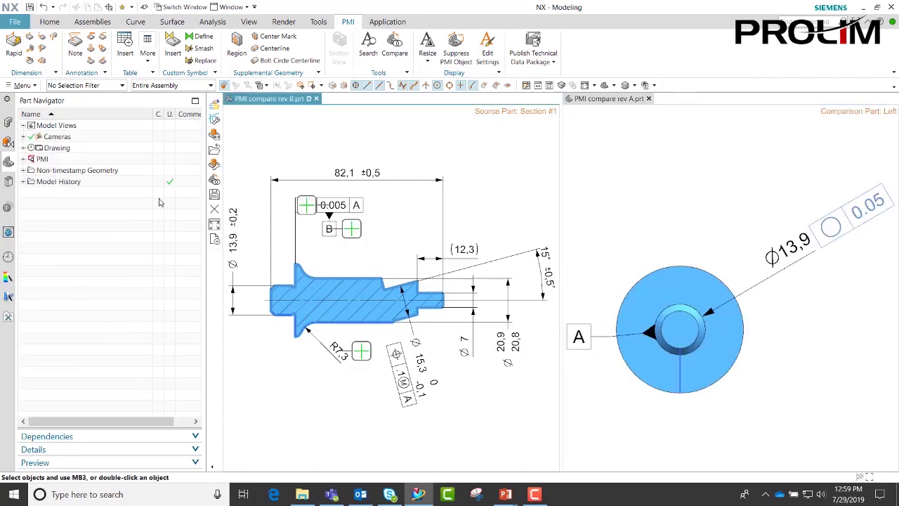
{"action": "left_click", "coordinate": [23, 125]}
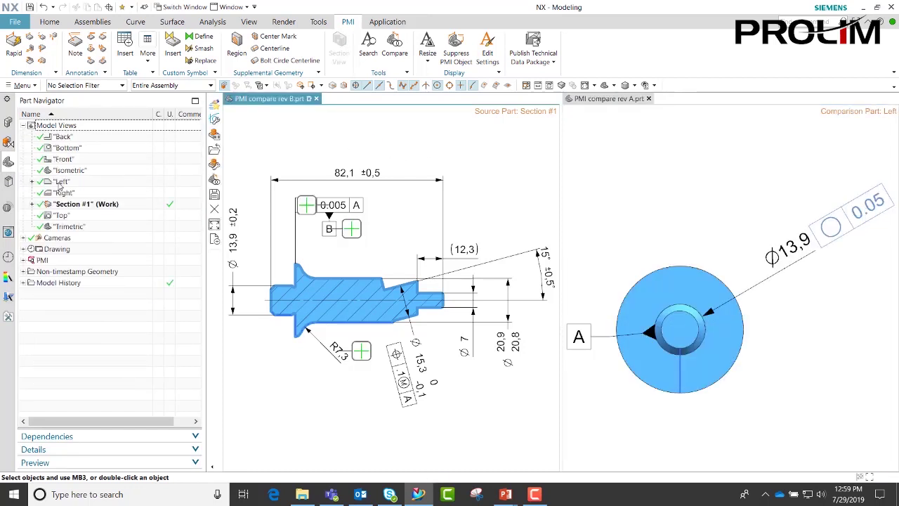
{"action": "double_click", "coordinate": [61, 181]}
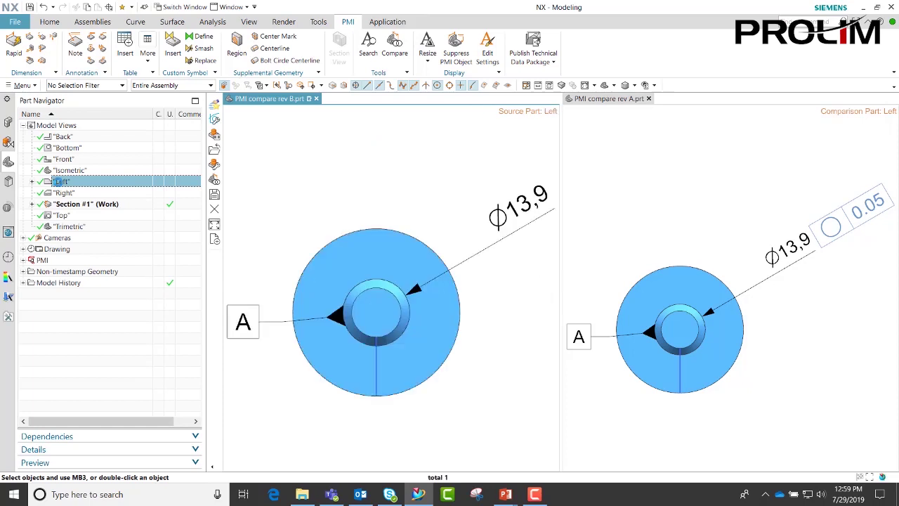
{"action": "left_click", "coordinate": [8, 207]}
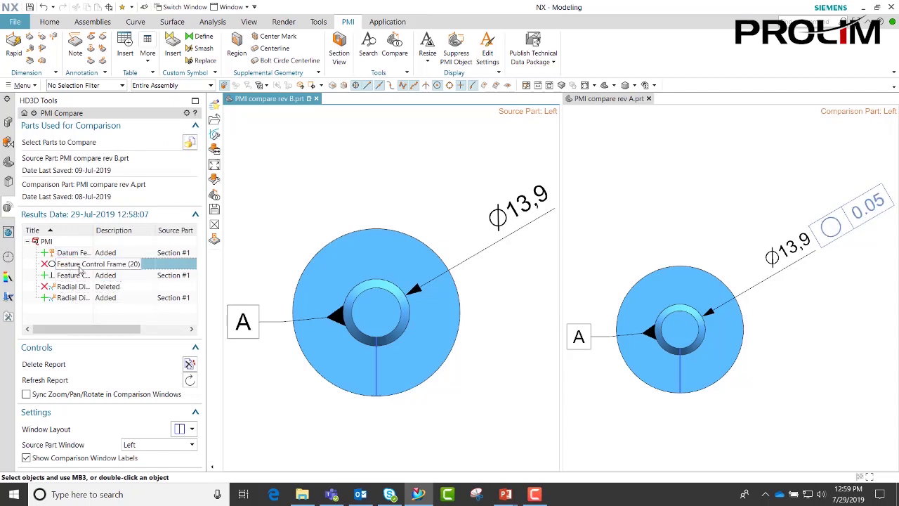
Check the deleted Feature Control Frame's compare information, then navigate rev A to its 0.05 frame
{"action": "left_click", "coordinate": [117, 268]}
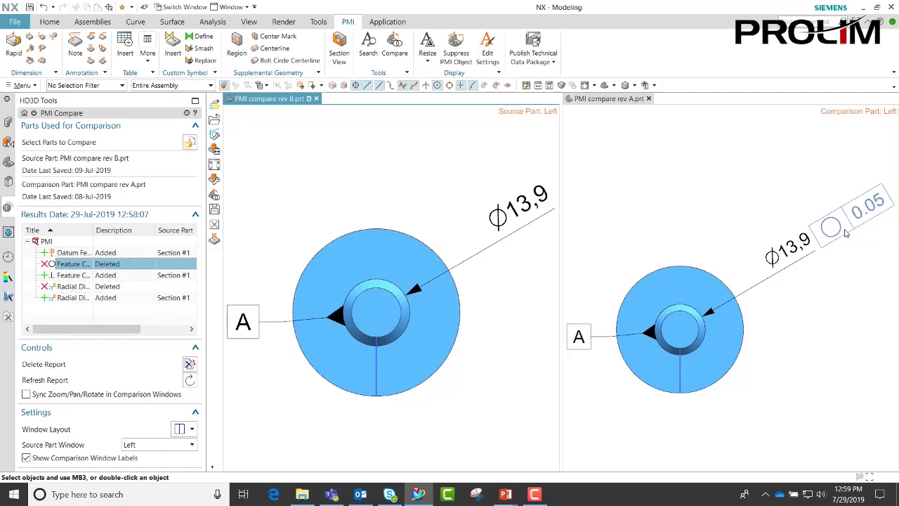
{"action": "right_click", "coordinate": [82, 265]}
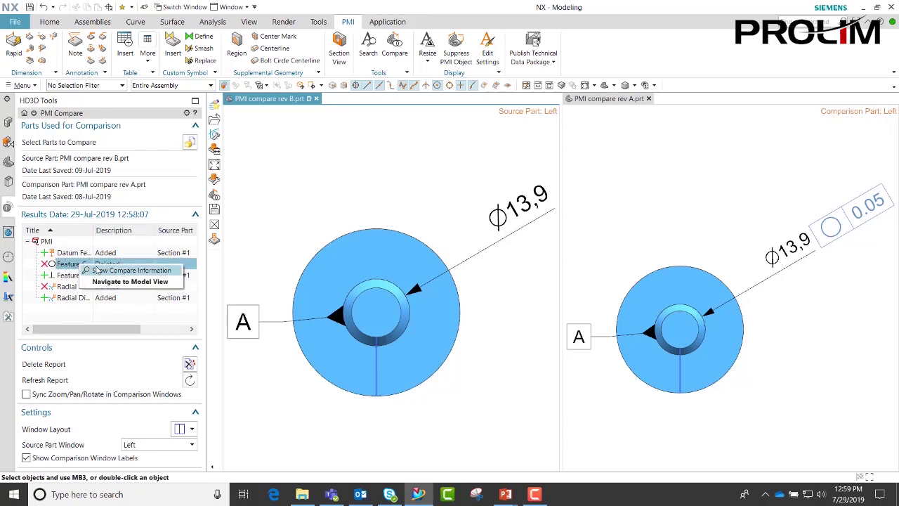
{"action": "left_click", "coordinate": [98, 271]}
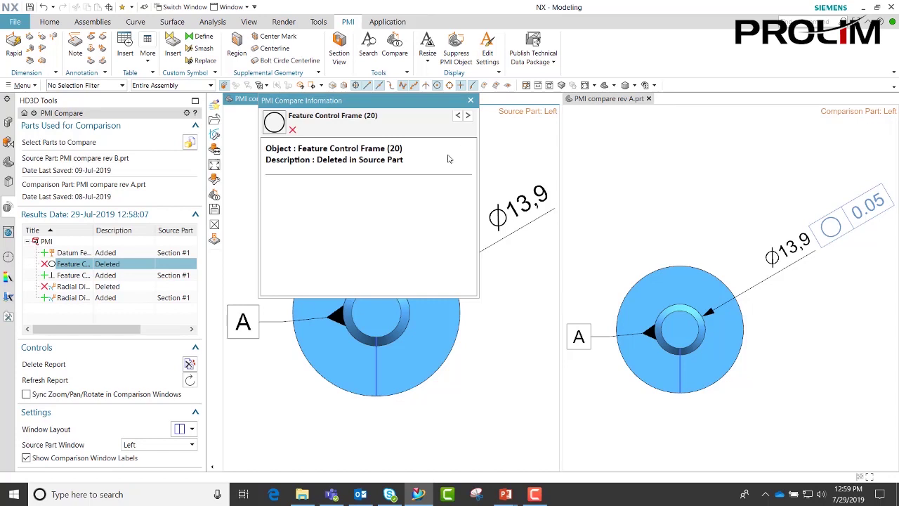
{"action": "left_click", "coordinate": [471, 101]}
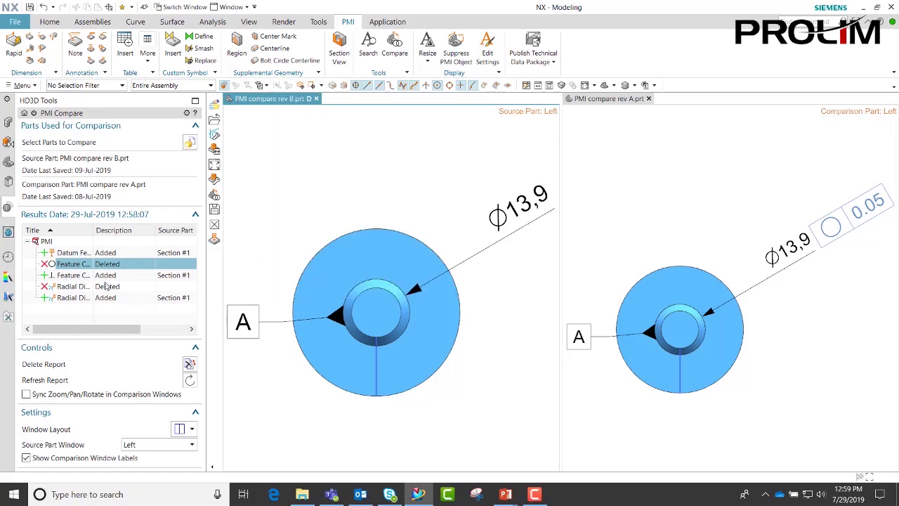
{"action": "right_click", "coordinate": [72, 266]}
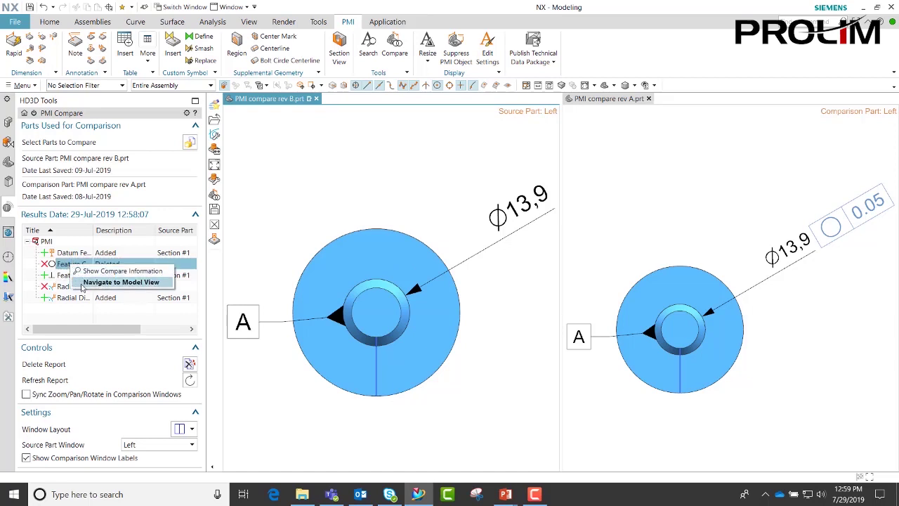
{"action": "left_click", "coordinate": [83, 282]}
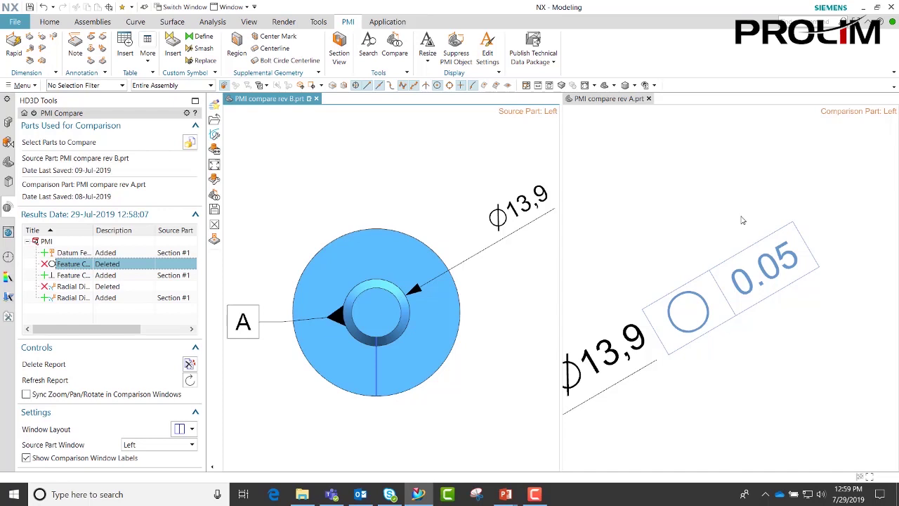
{"action": "left_click", "coordinate": [467, 172]}
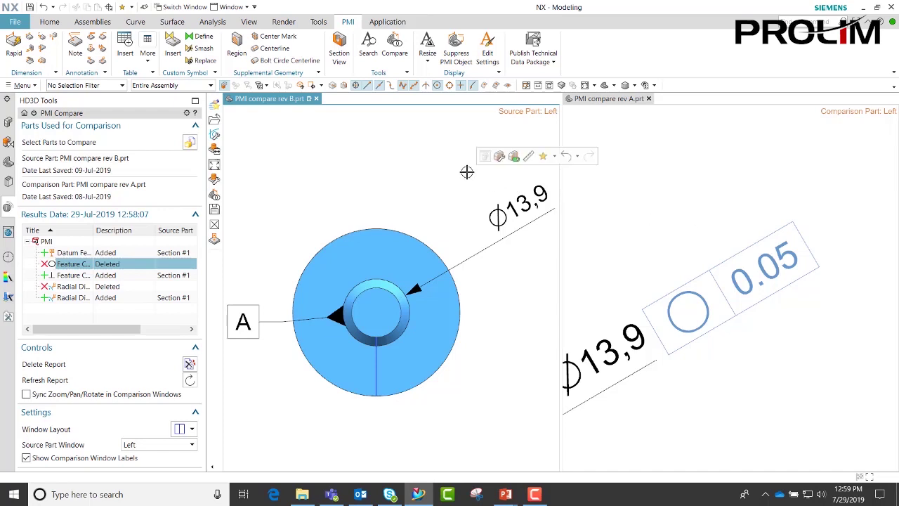